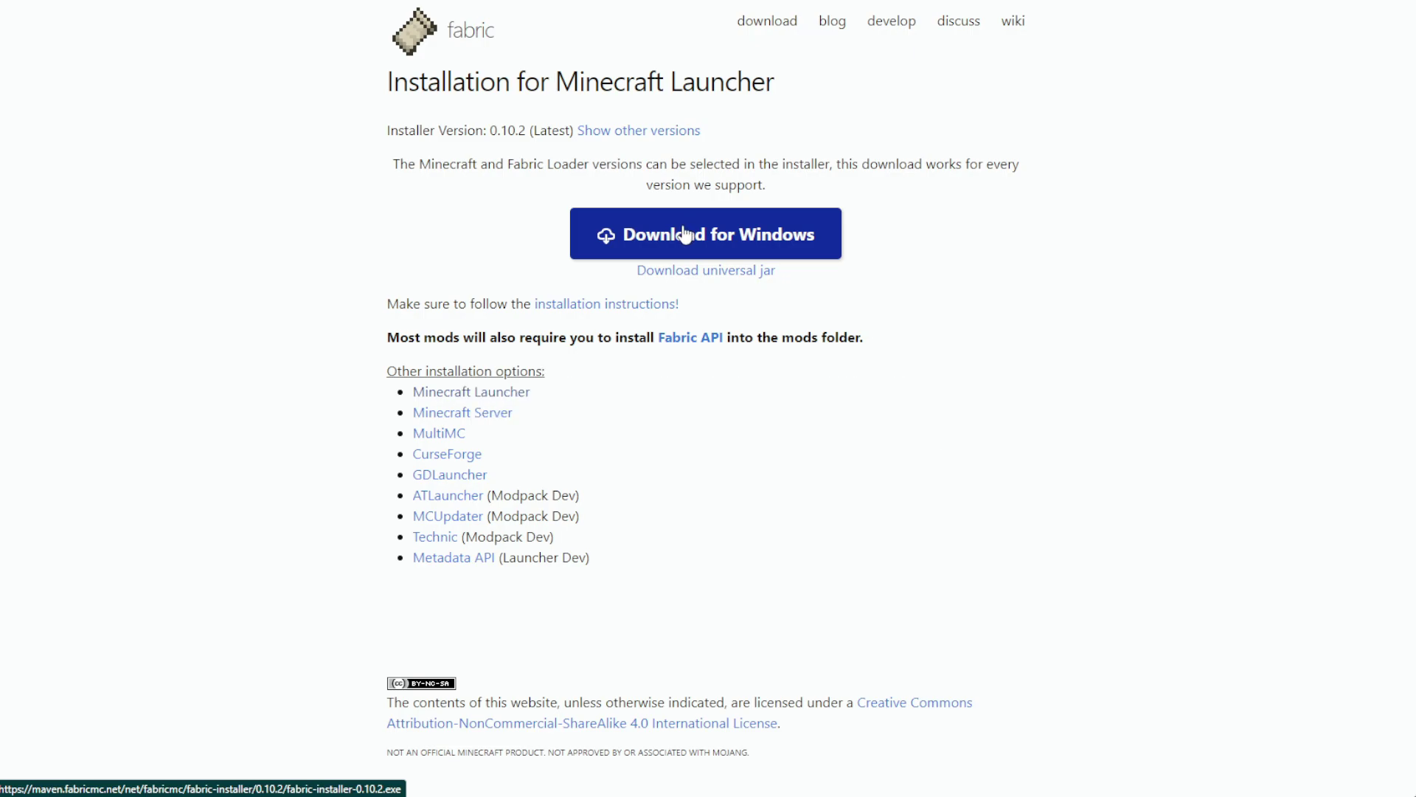
- Download the Fabric installer for Windows and run the downloaded fabric-installer .exe
{"action": "left_click", "coordinate": [703, 243]}
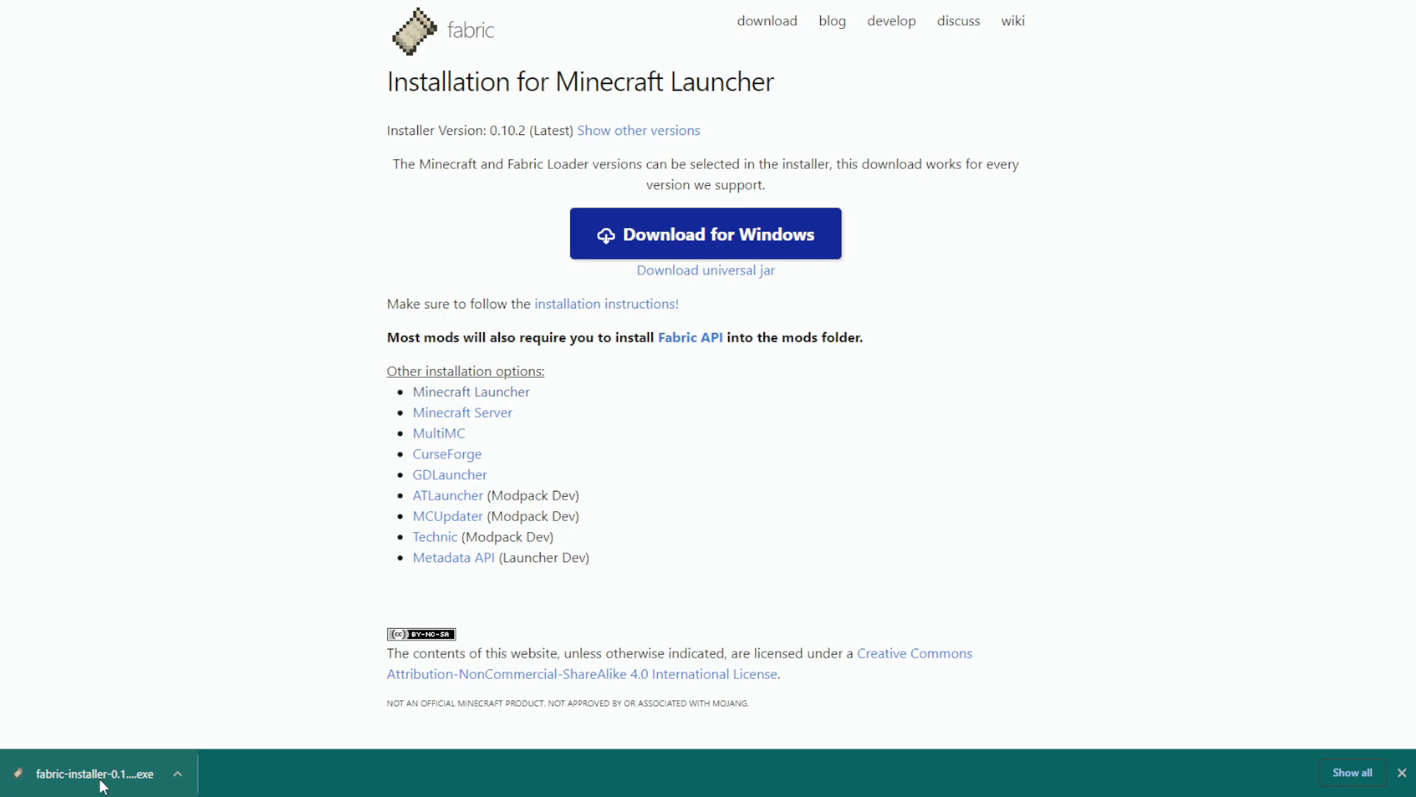
{"action": "left_click", "coordinate": [103, 787]}
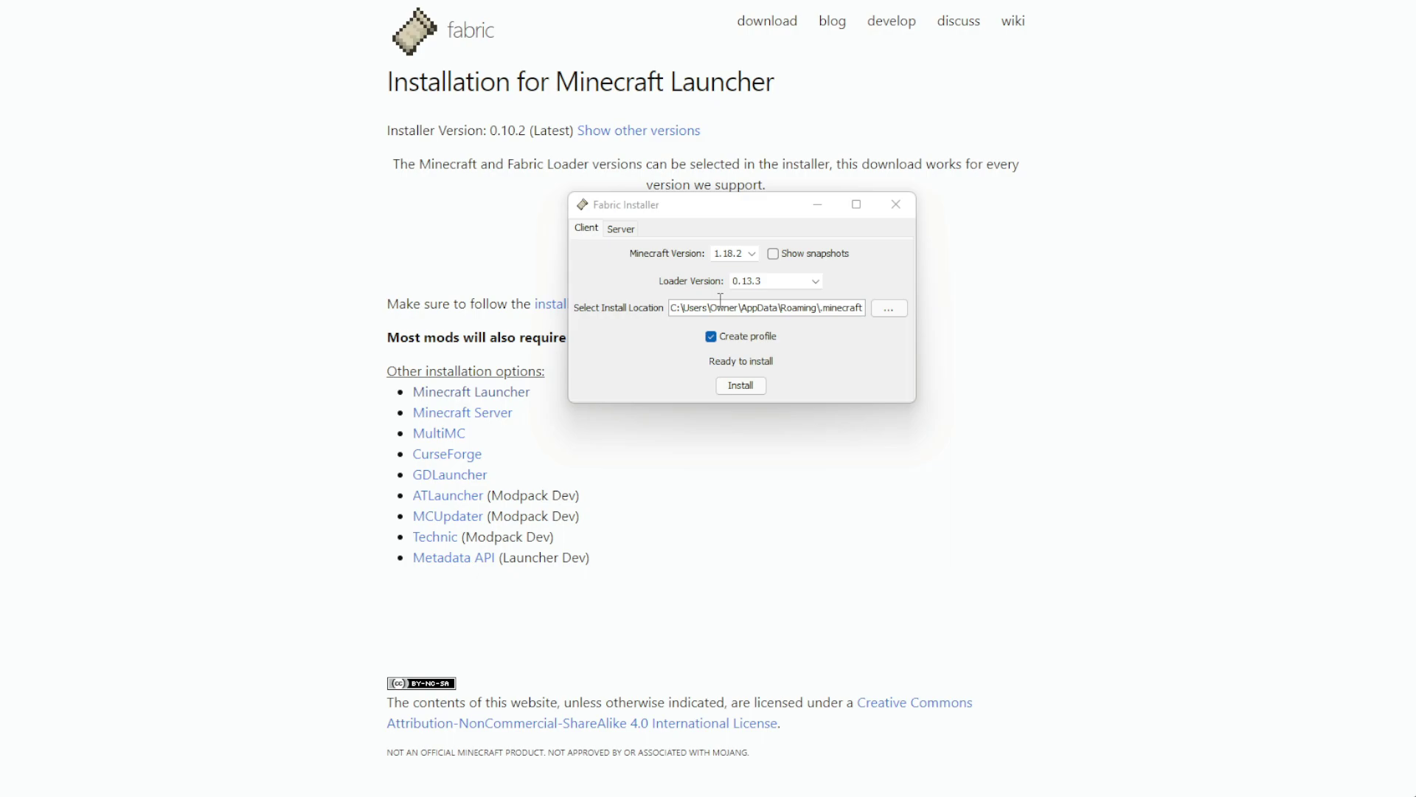
- Install Fabric Loader 0.13.3 for Minecraft 1.18.2 with a launcher profile
{"action": "left_click", "coordinate": [755, 394]}
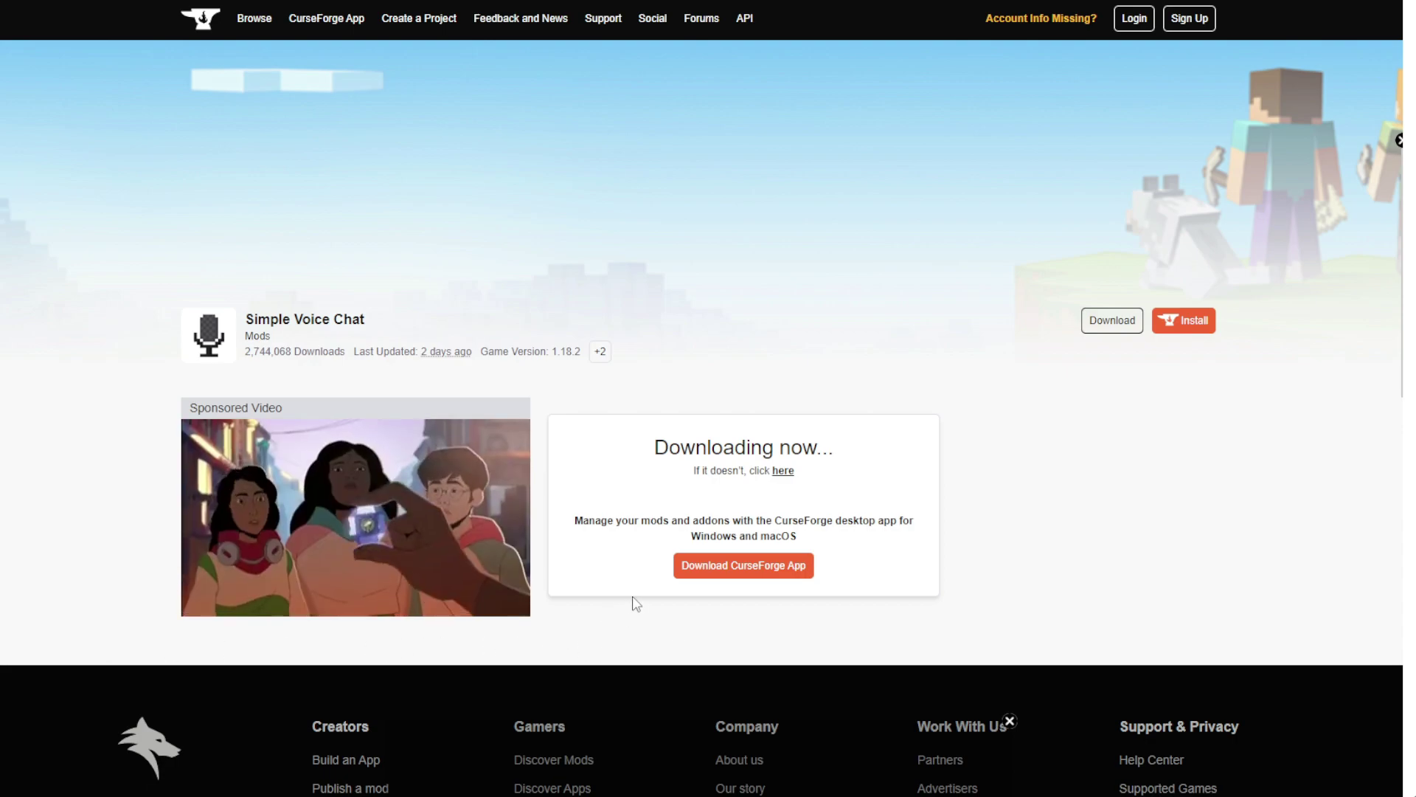
- Download the voicechat-fabric-1.18.2-2.2.32 jar and bring up its download options
{"action": "left_click", "coordinate": [1107, 325]}
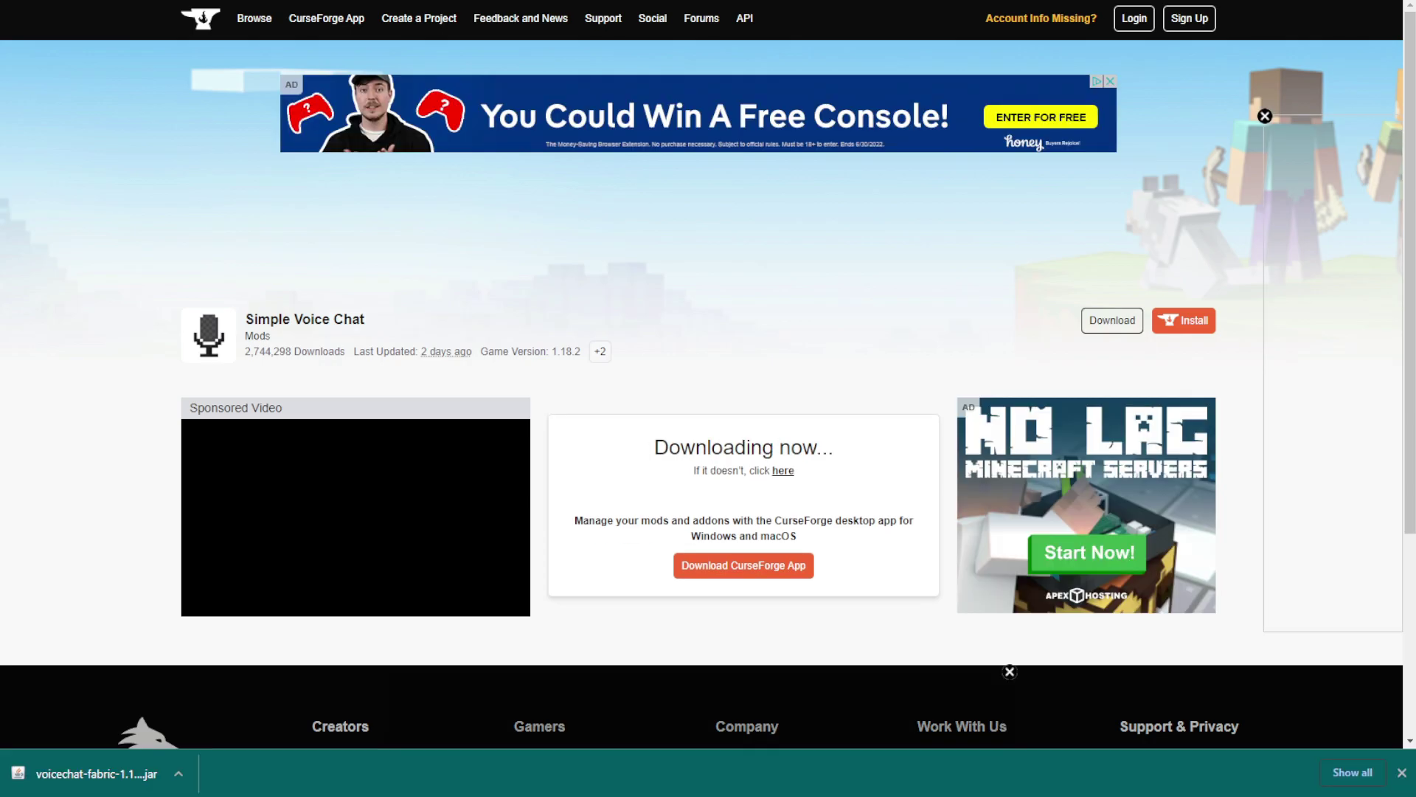
{"action": "left_click", "coordinate": [185, 771]}
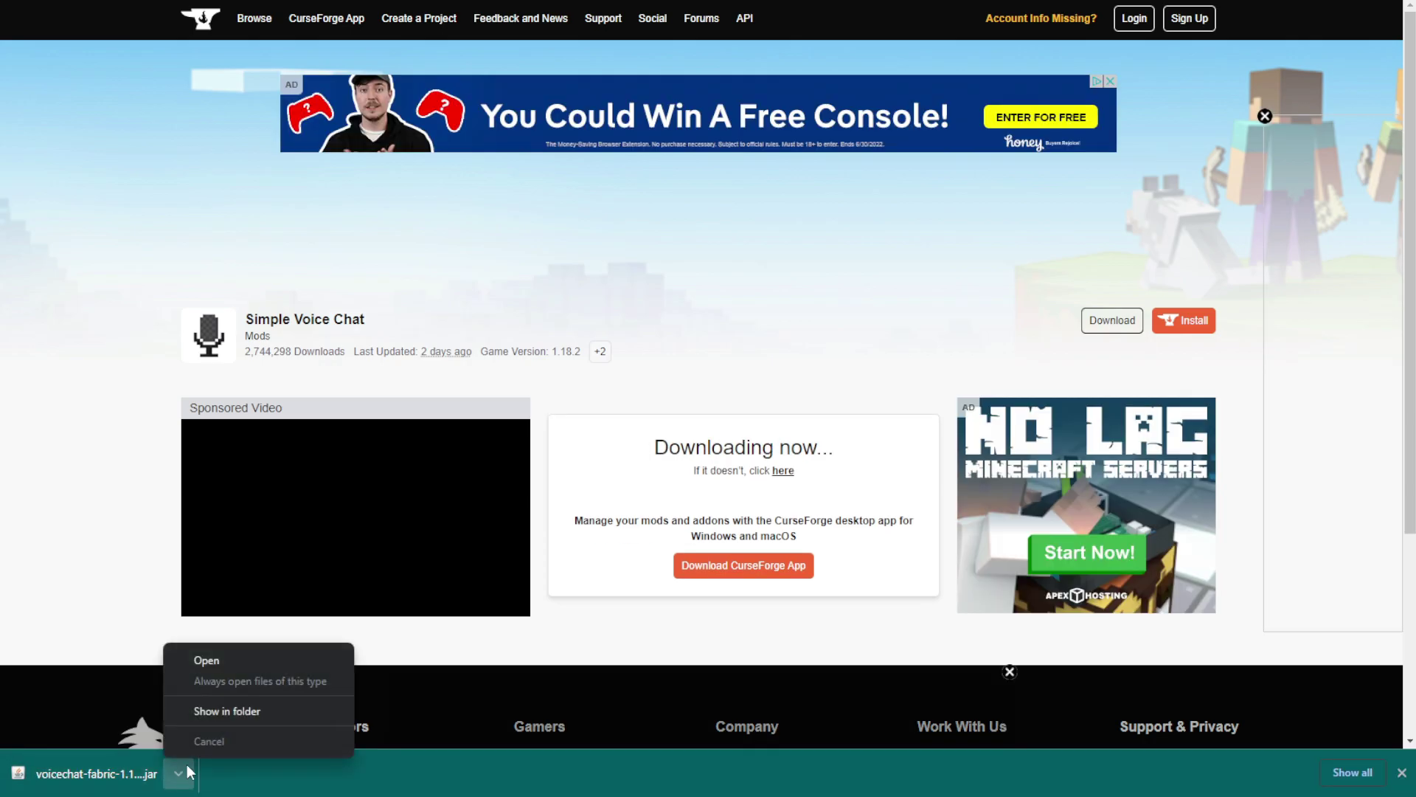
- Copy the voicechat-fabric-1.18.2-2.2.32 jar from the Downloads folder
{"action": "left_click", "coordinate": [226, 713]}
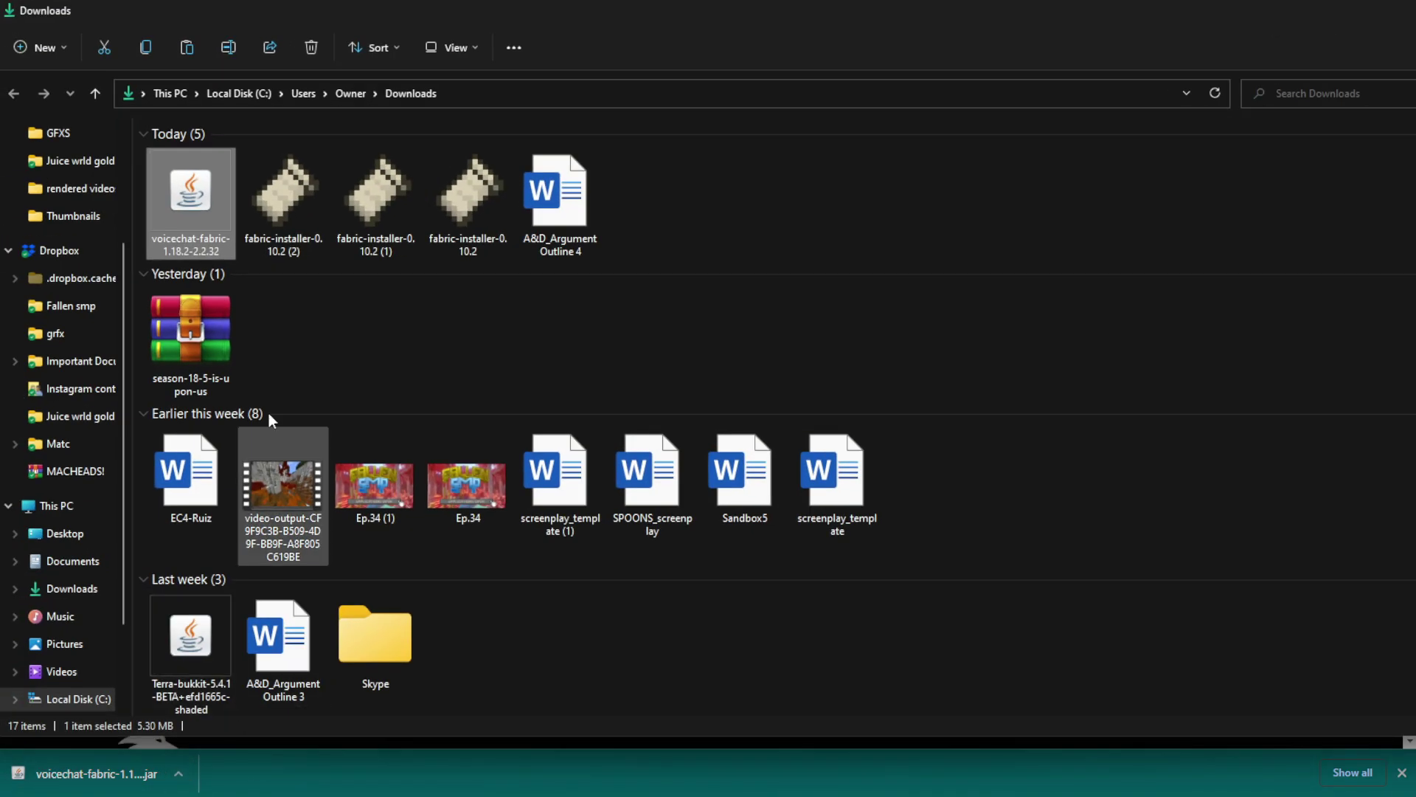
{"action": "right_click", "coordinate": [176, 201]}
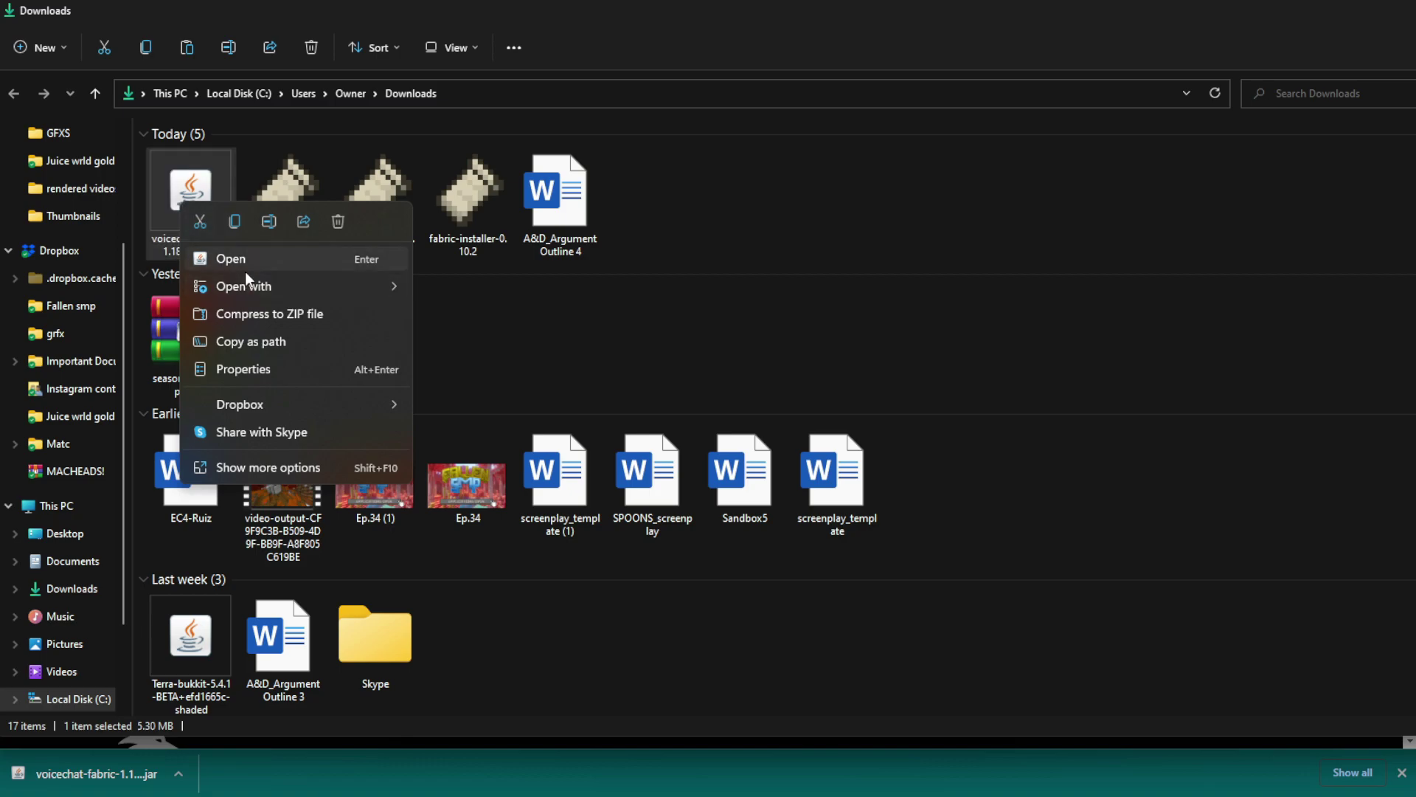
{"action": "left_click", "coordinate": [228, 223]}
- Paste the jar into AppData's .minecraft\mods folder, replacing the existing copy
{"action": "left_click", "coordinate": [520, 90]}
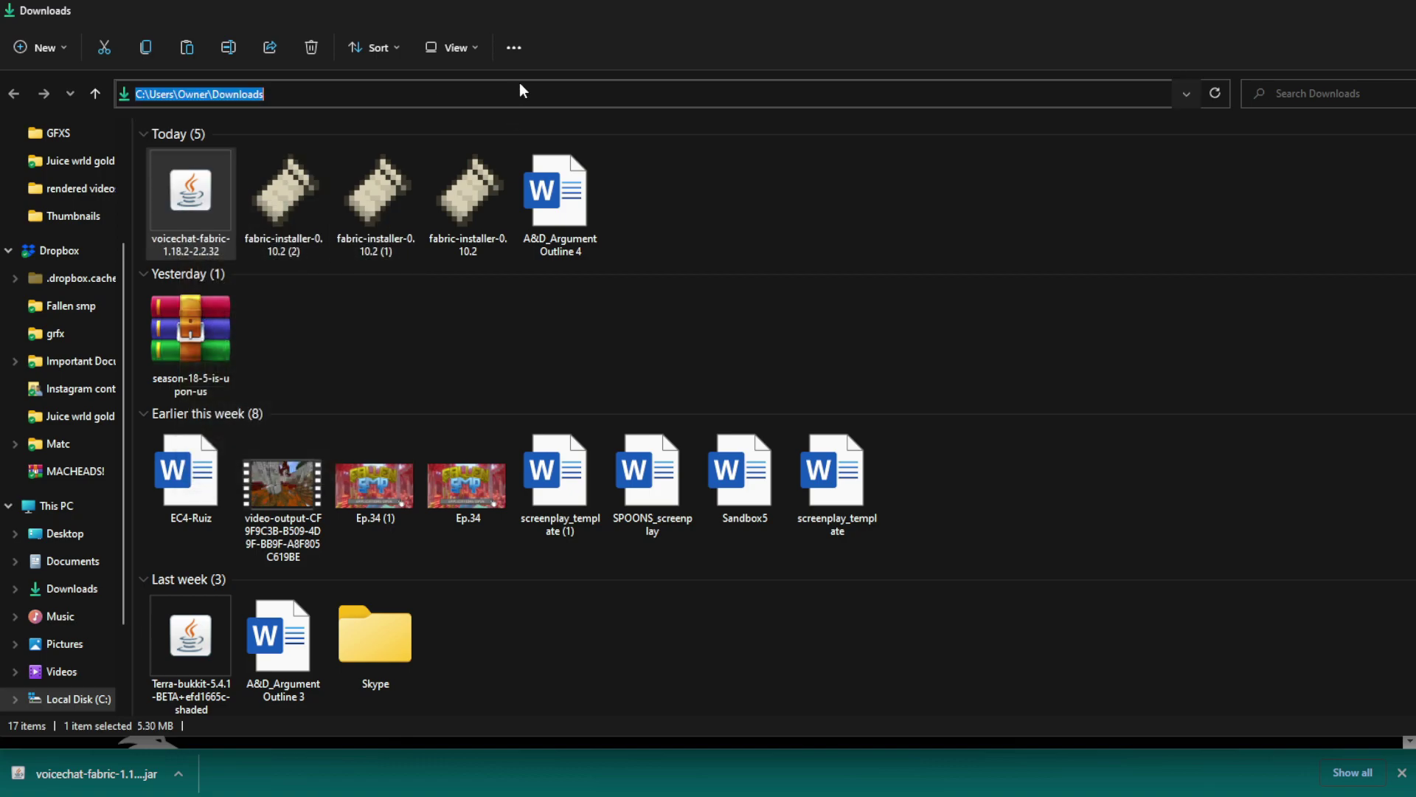
{"action": "key", "text": "BackSpace"}
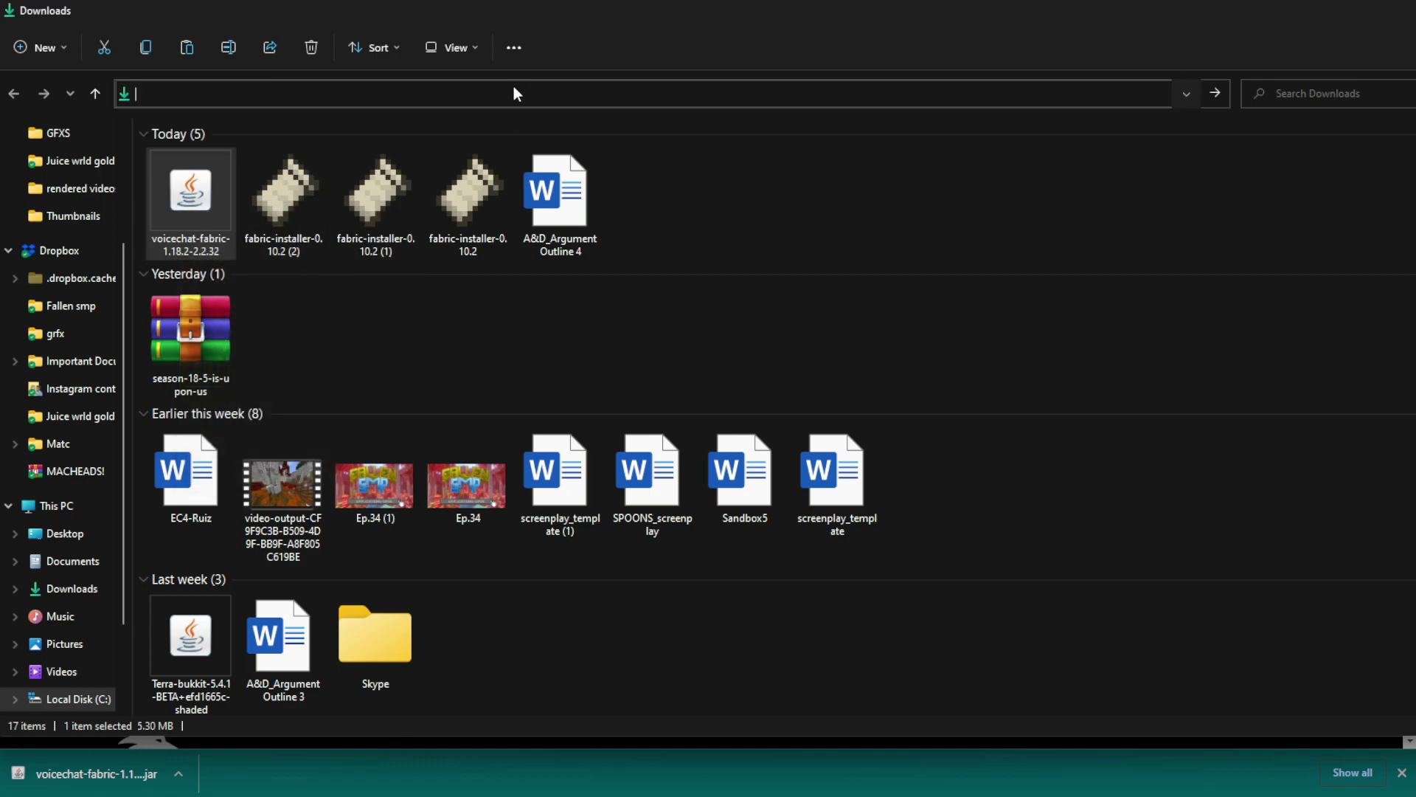
{"action": "type", "text": "%a"}
{"action": "type", "text": "pp"}
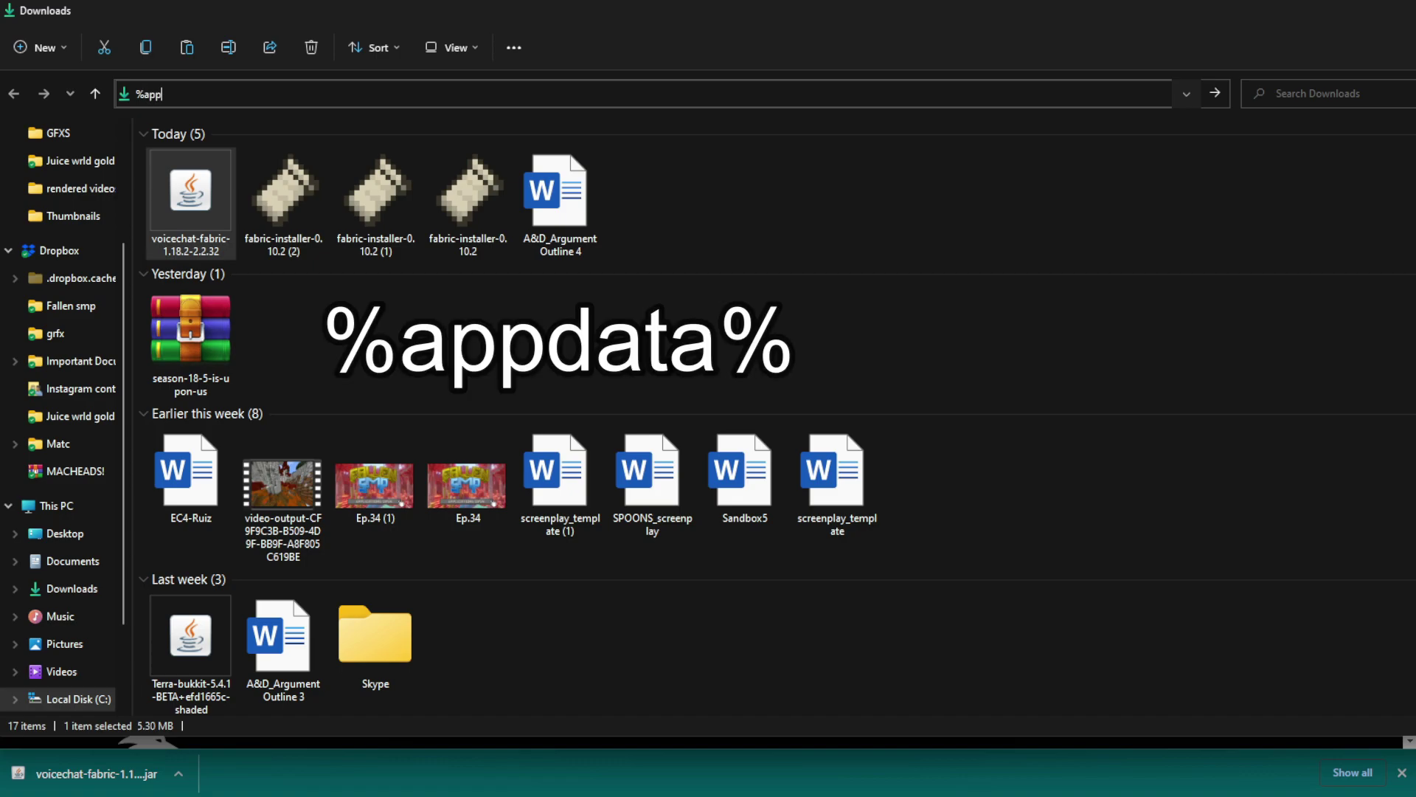
{"action": "type", "text": "adata%"}
{"action": "key", "text": "Return"}
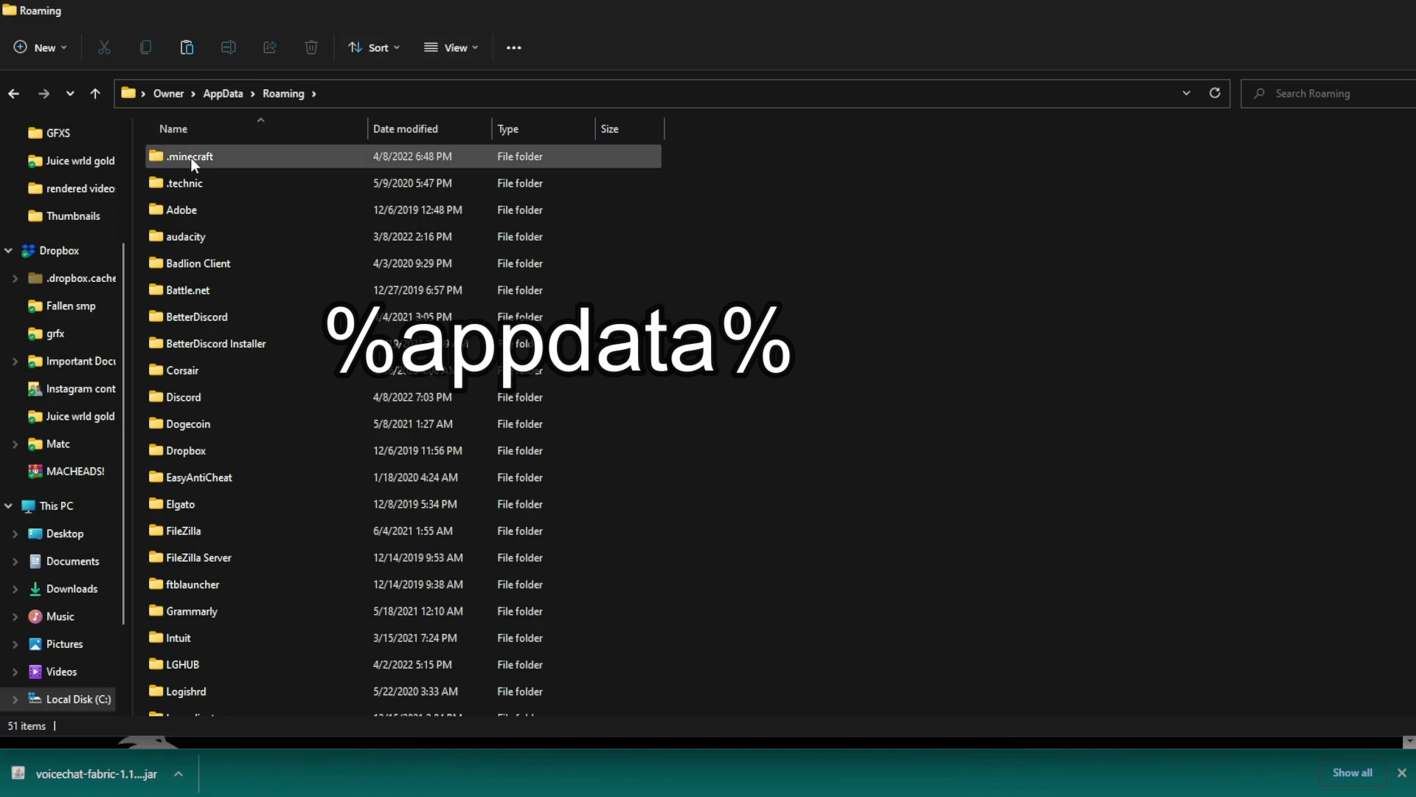
{"action": "double_click", "coordinate": [191, 156]}
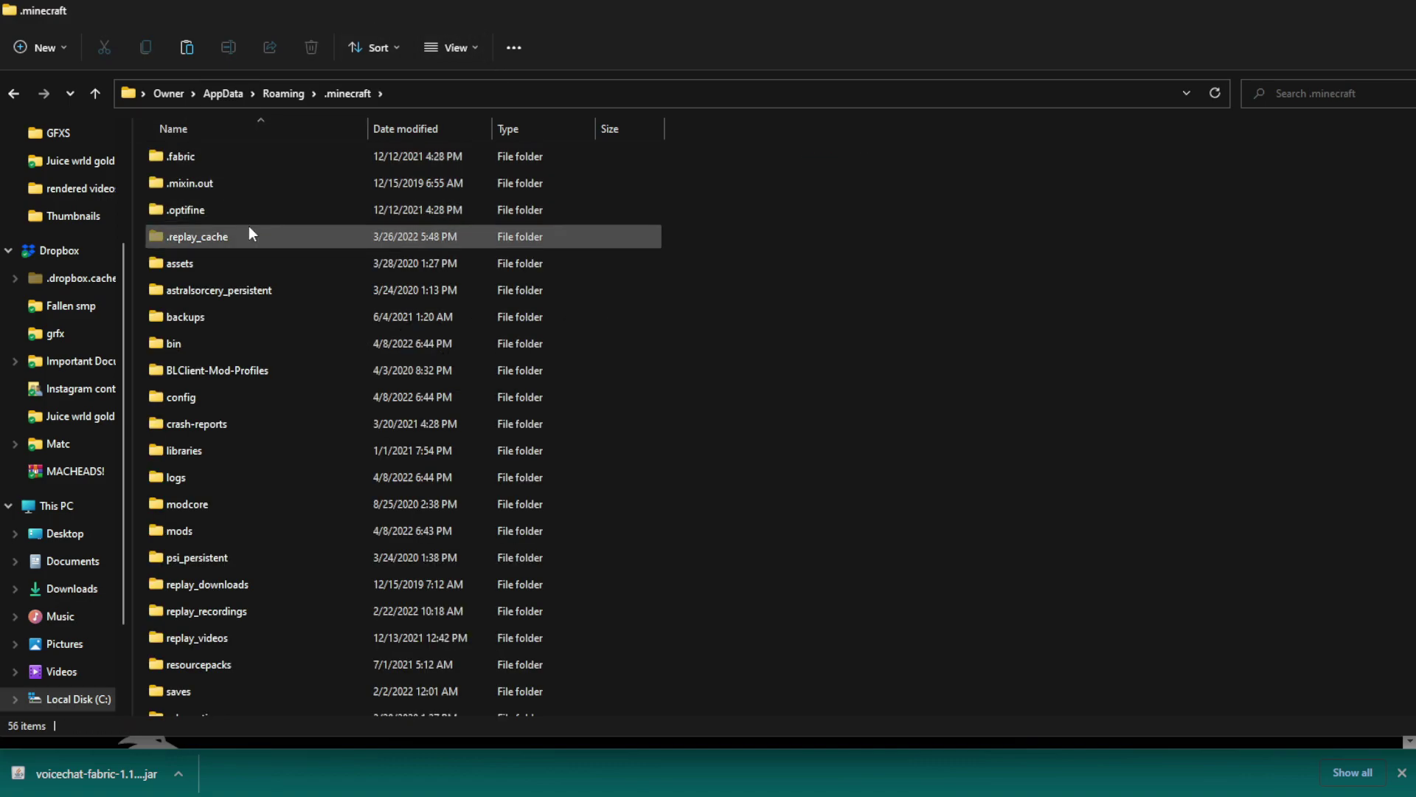
{"action": "double_click", "coordinate": [208, 530]}
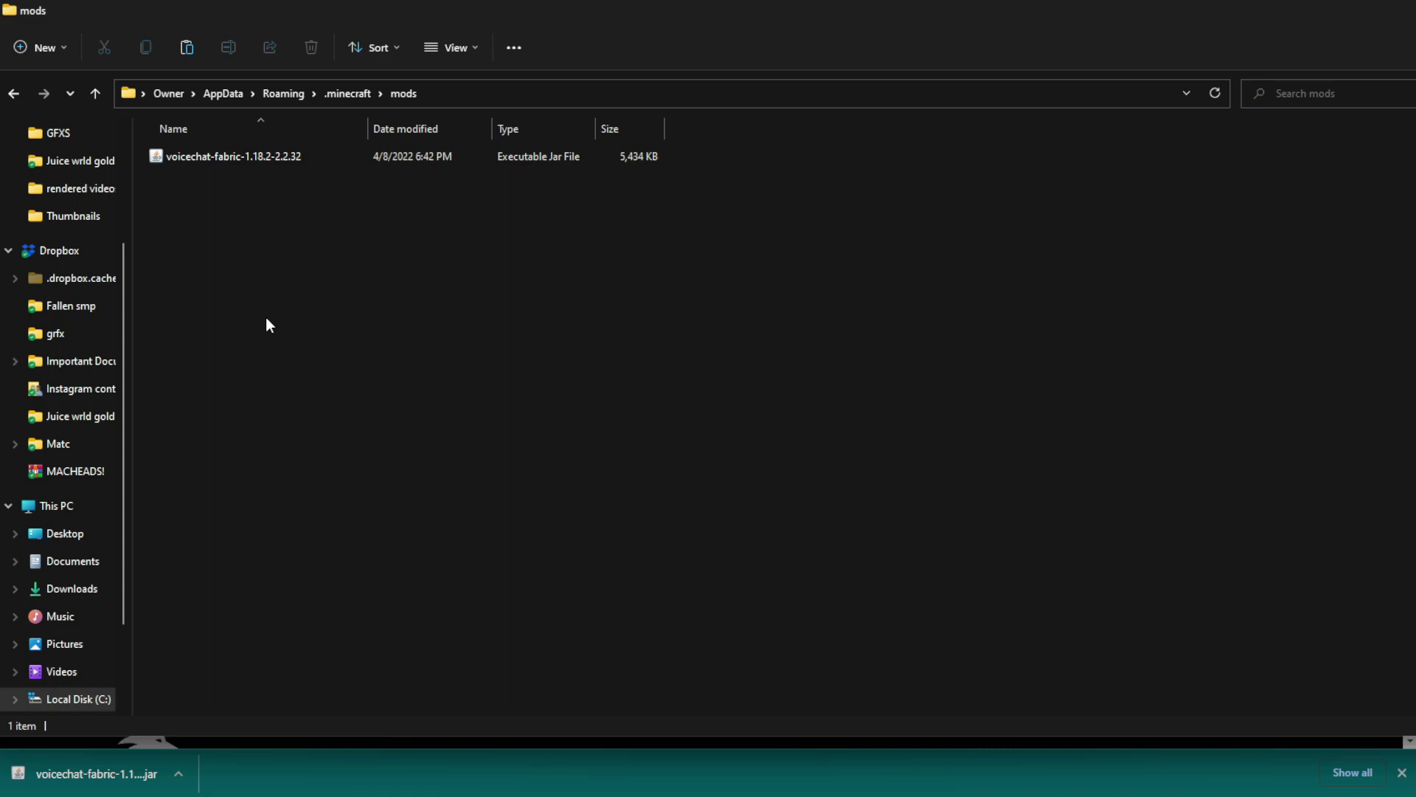
{"action": "key", "text": "ctrl+v"}
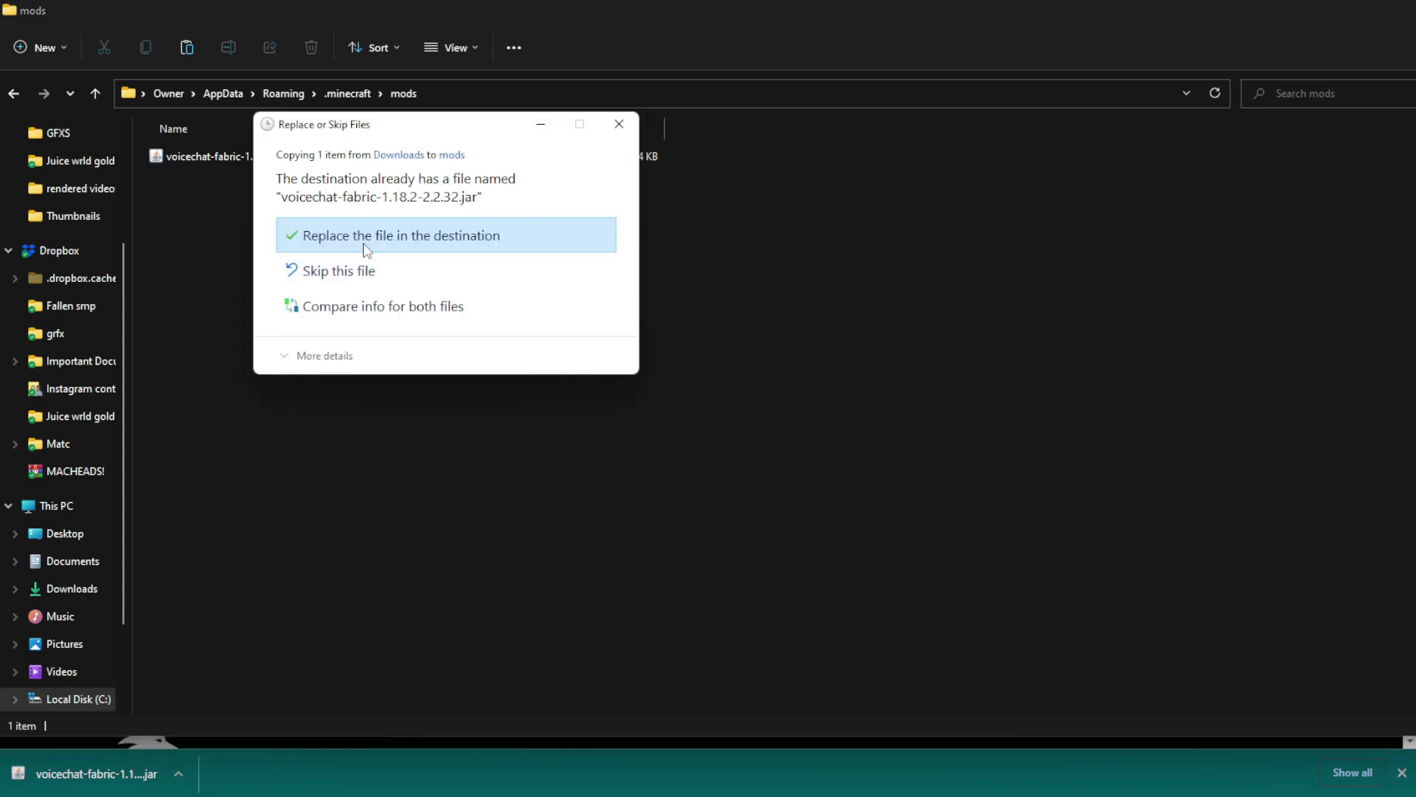
{"action": "left_click", "coordinate": [367, 248]}
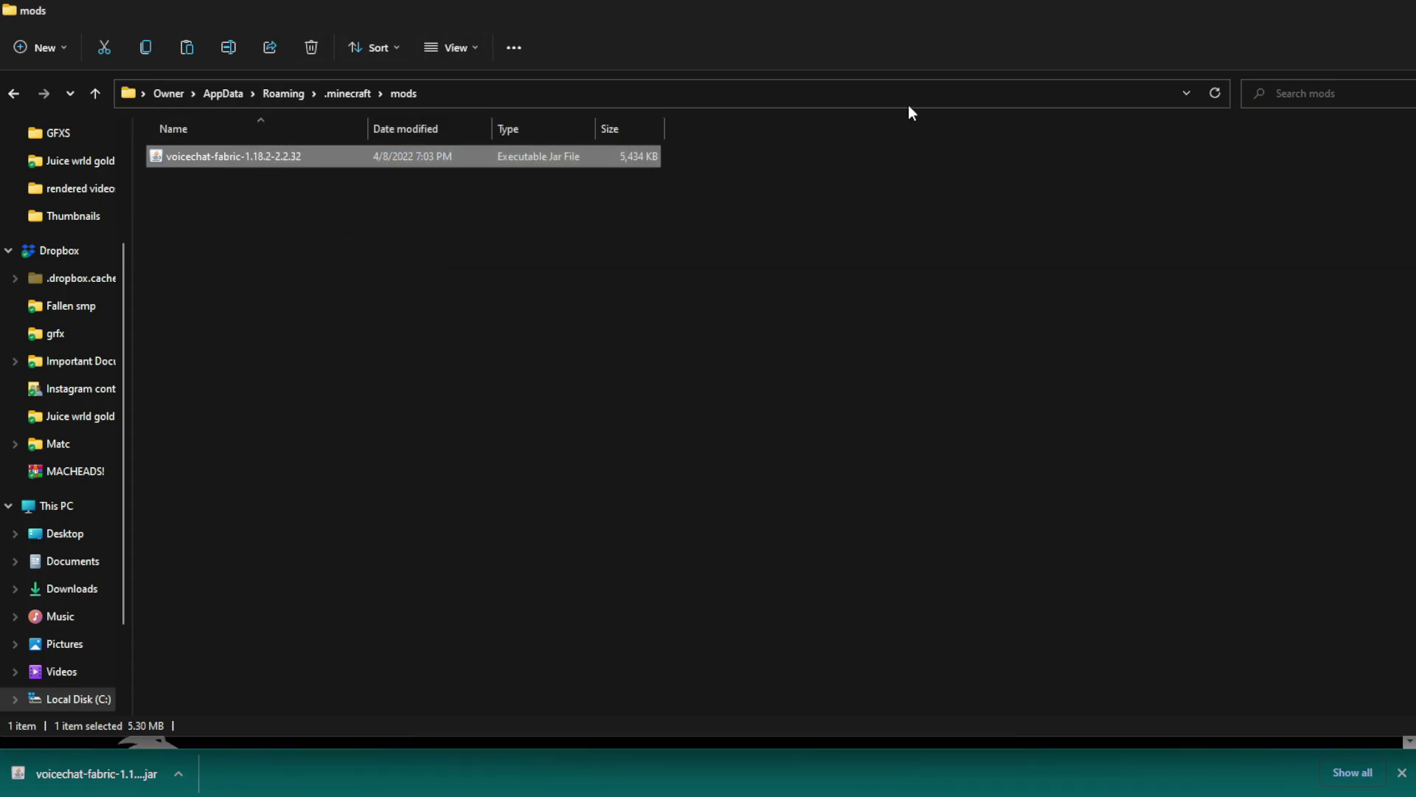
- Download the OptiFabric 1.13.0 jar in the browser and bring up its download options
{"action": "key", "text": "alt+Tab"}
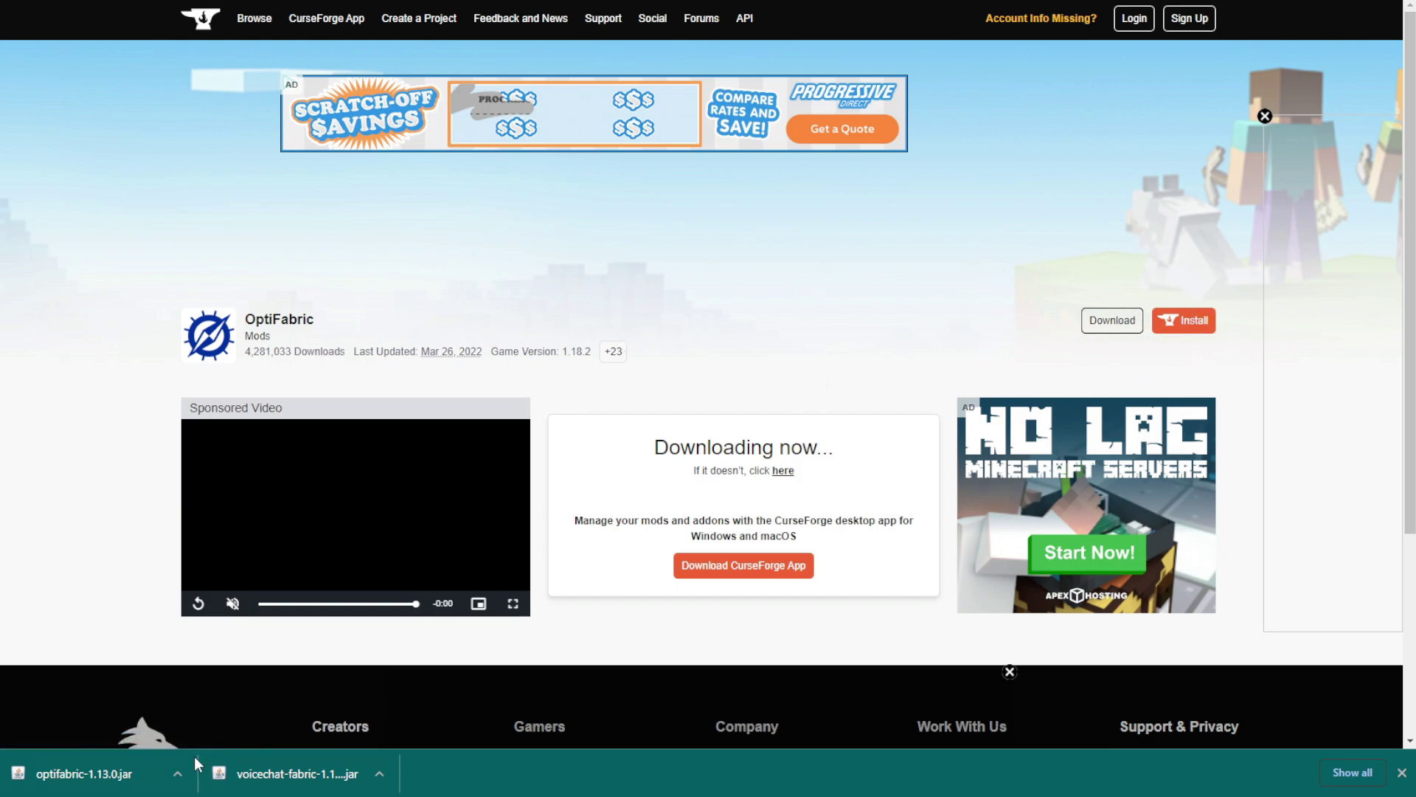
{"action": "left_click", "coordinate": [178, 773]}
- Copy optifabric-1.13.0 from Downloads and paste it into the .minecraft mods folder
{"action": "left_click", "coordinate": [210, 711]}
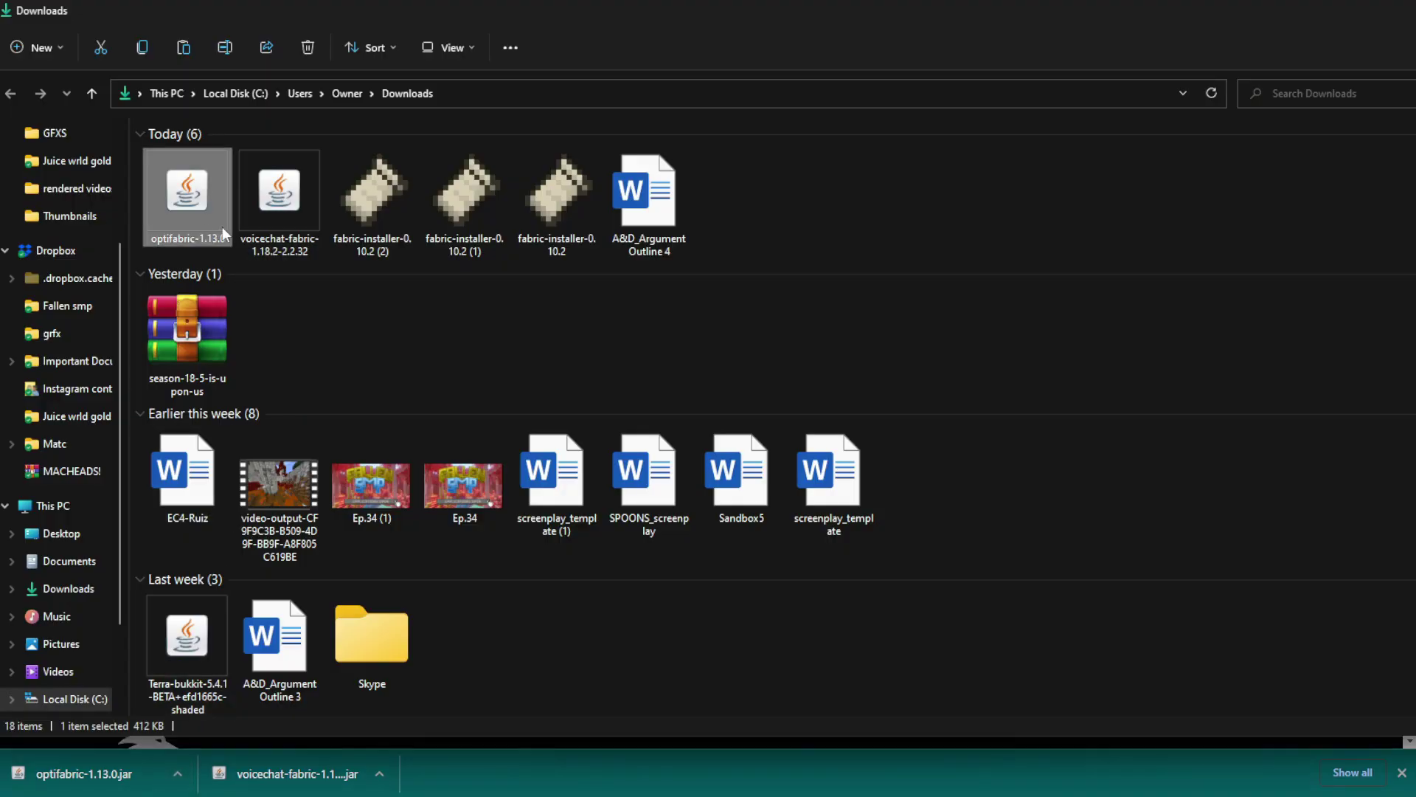
{"action": "right_click", "coordinate": [184, 206]}
{"action": "left_click", "coordinate": [246, 225]}
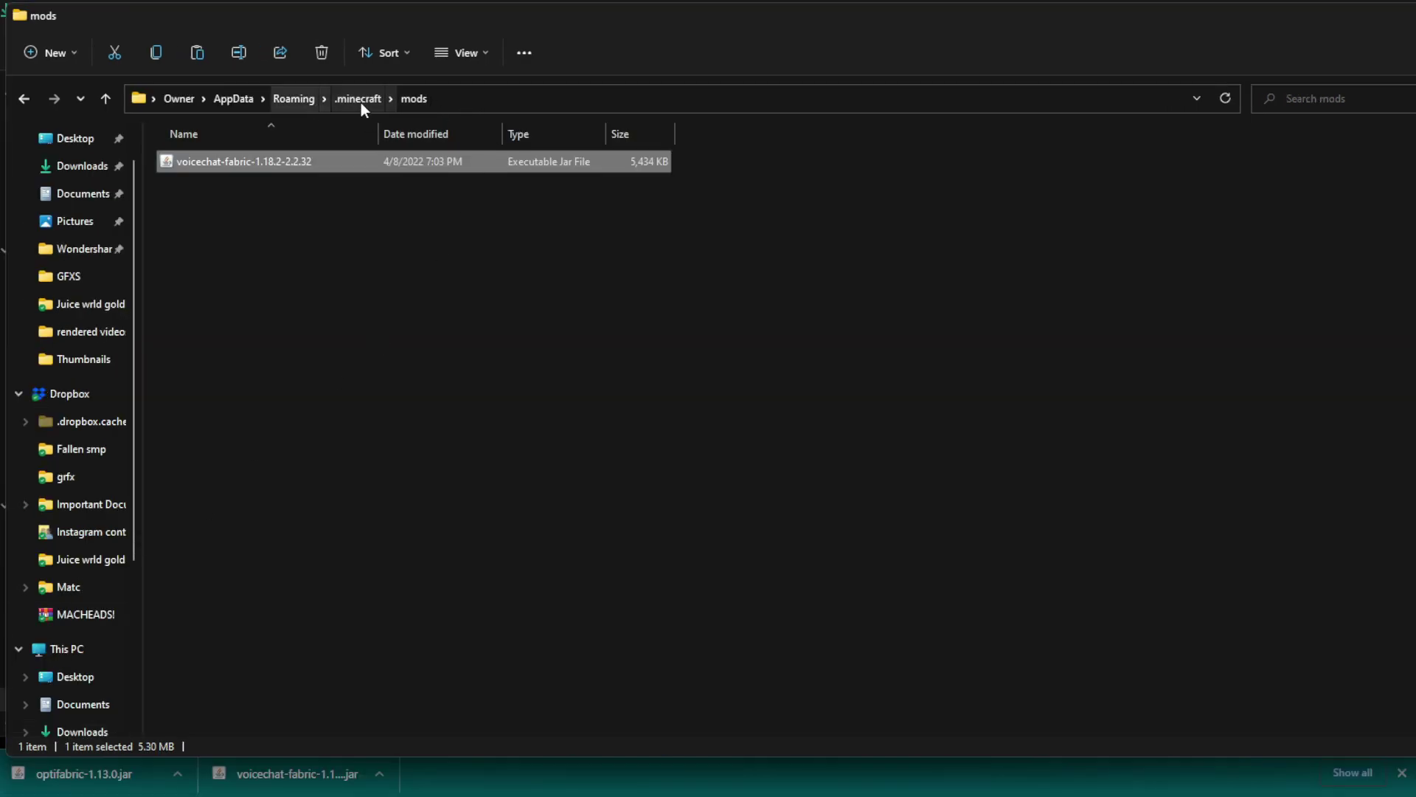
{"action": "left_click", "coordinate": [258, 241]}
{"action": "key", "text": "ctrl+v"}
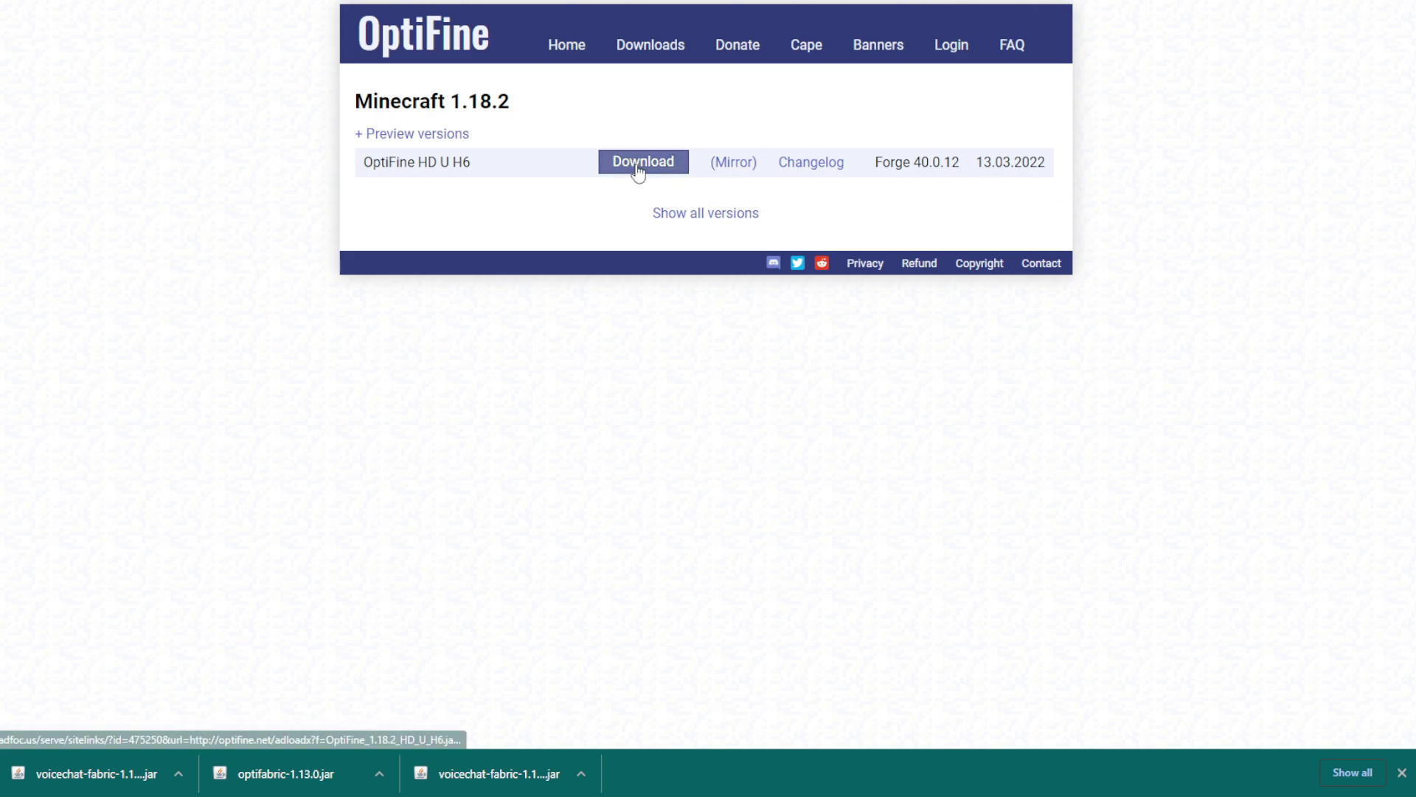
- Download OptiFine HD U H6 for Minecraft 1.18.2 from the OptiFine website
{"action": "left_click", "coordinate": [639, 171]}
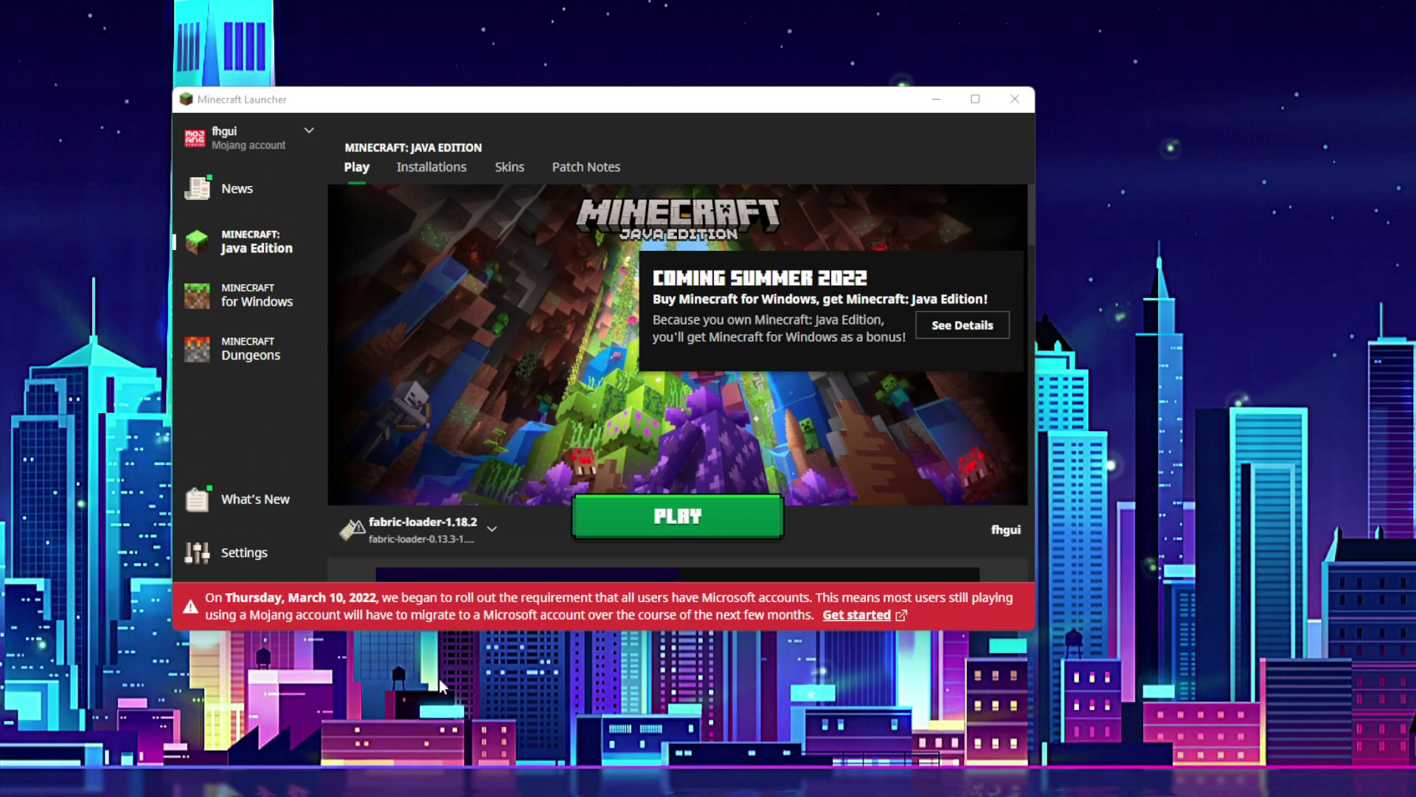
- Play the fabric-loader-1.18.2 installation, check the Voice Chat menu, then pause the game
{"action": "left_click", "coordinate": [490, 528]}
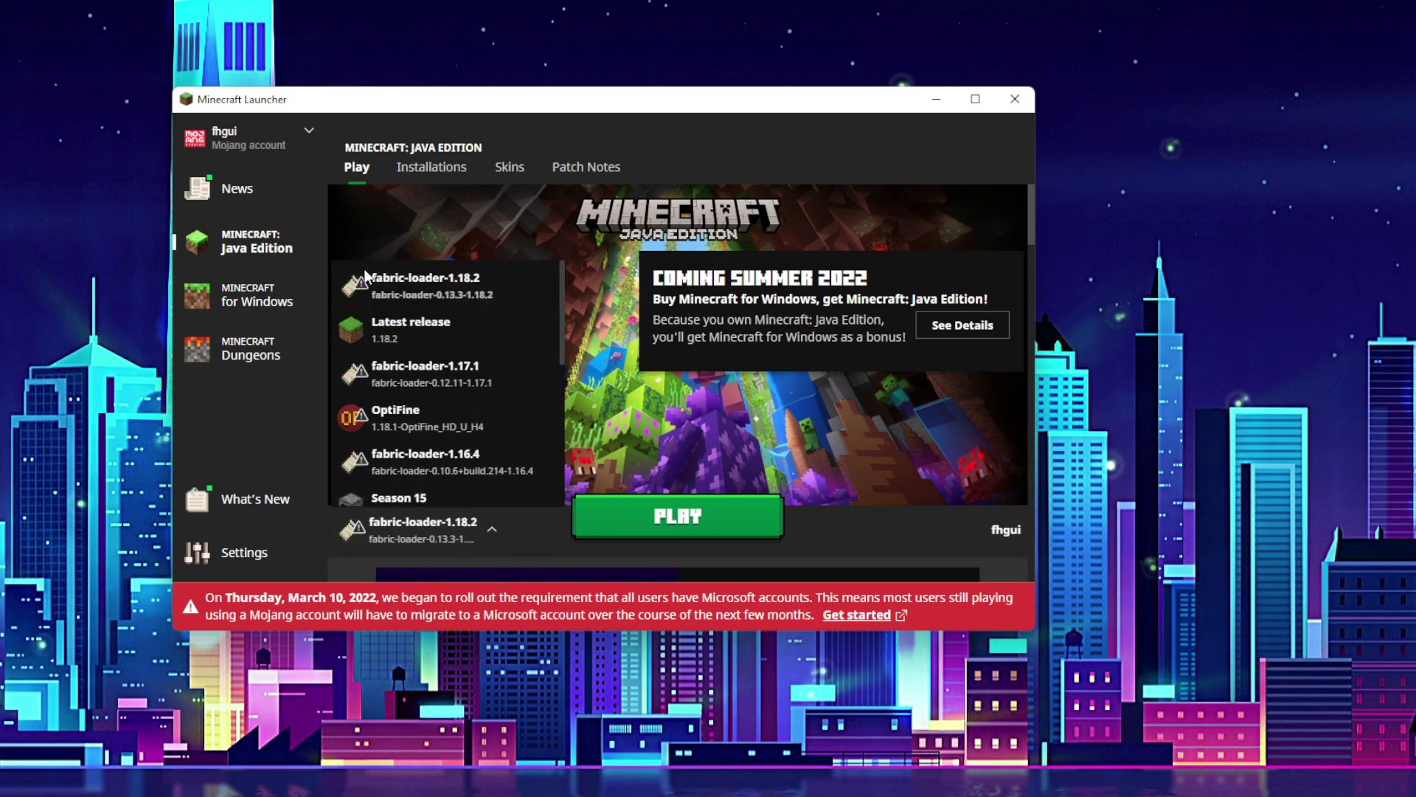
{"action": "left_click", "coordinate": [453, 296]}
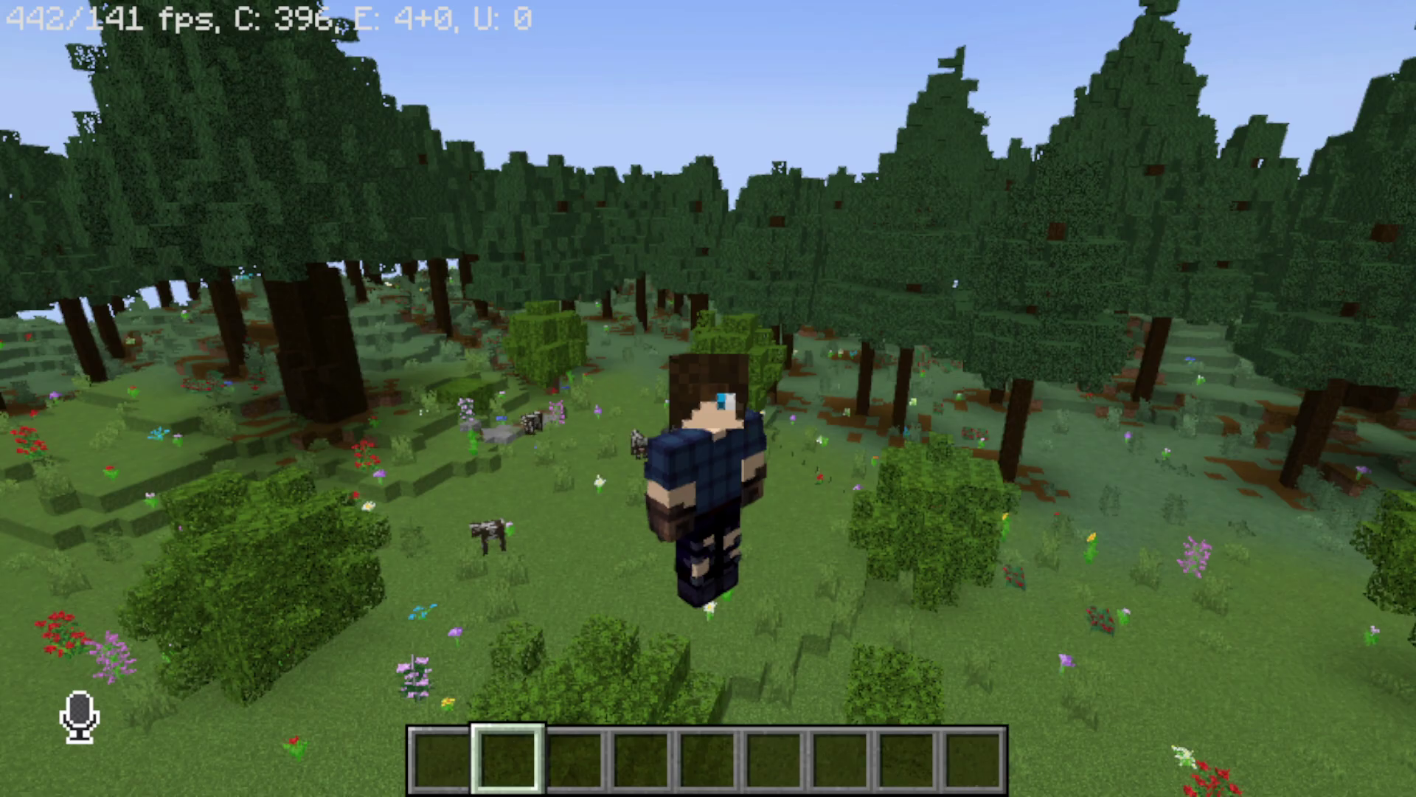
{"action": "key", "text": "v"}
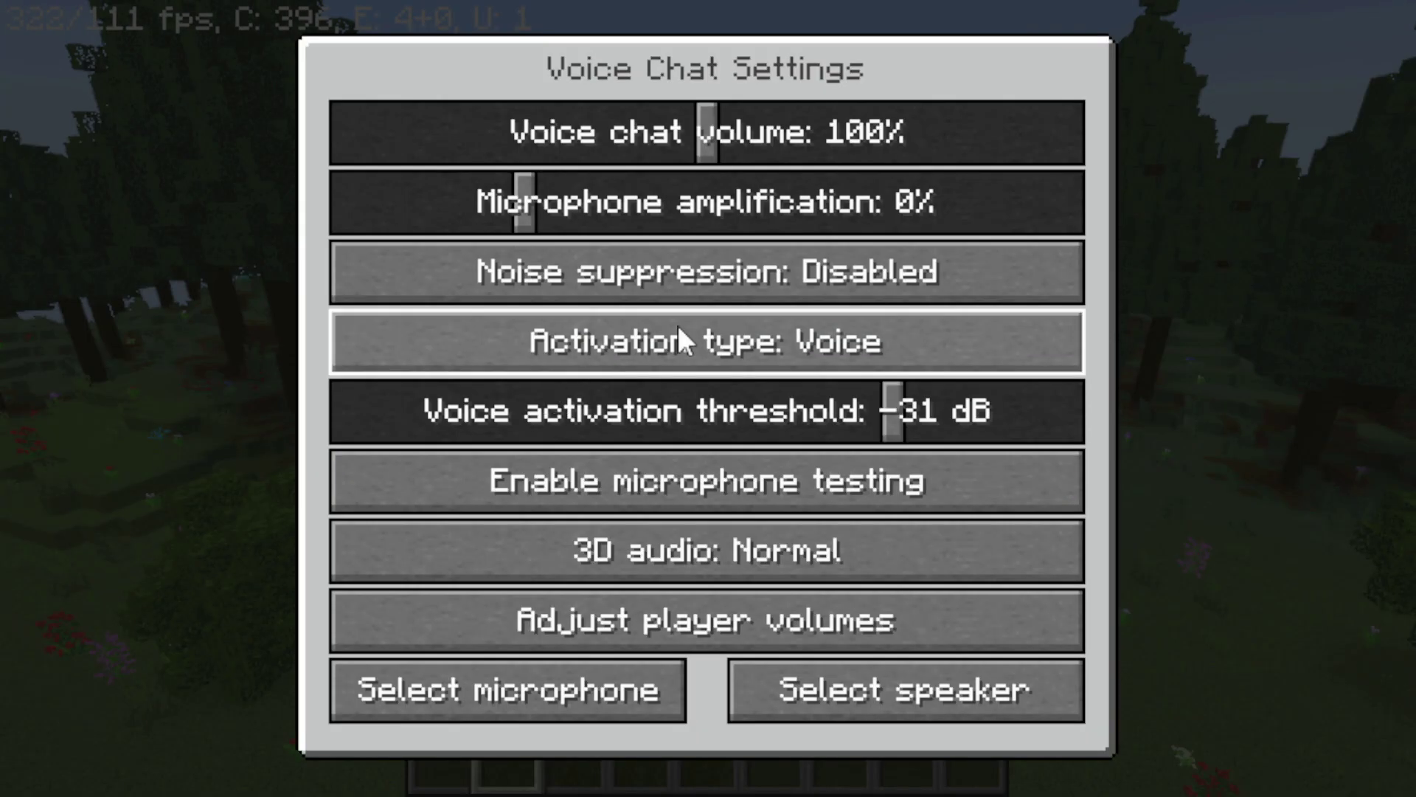
{"action": "key", "text": "Escape"}
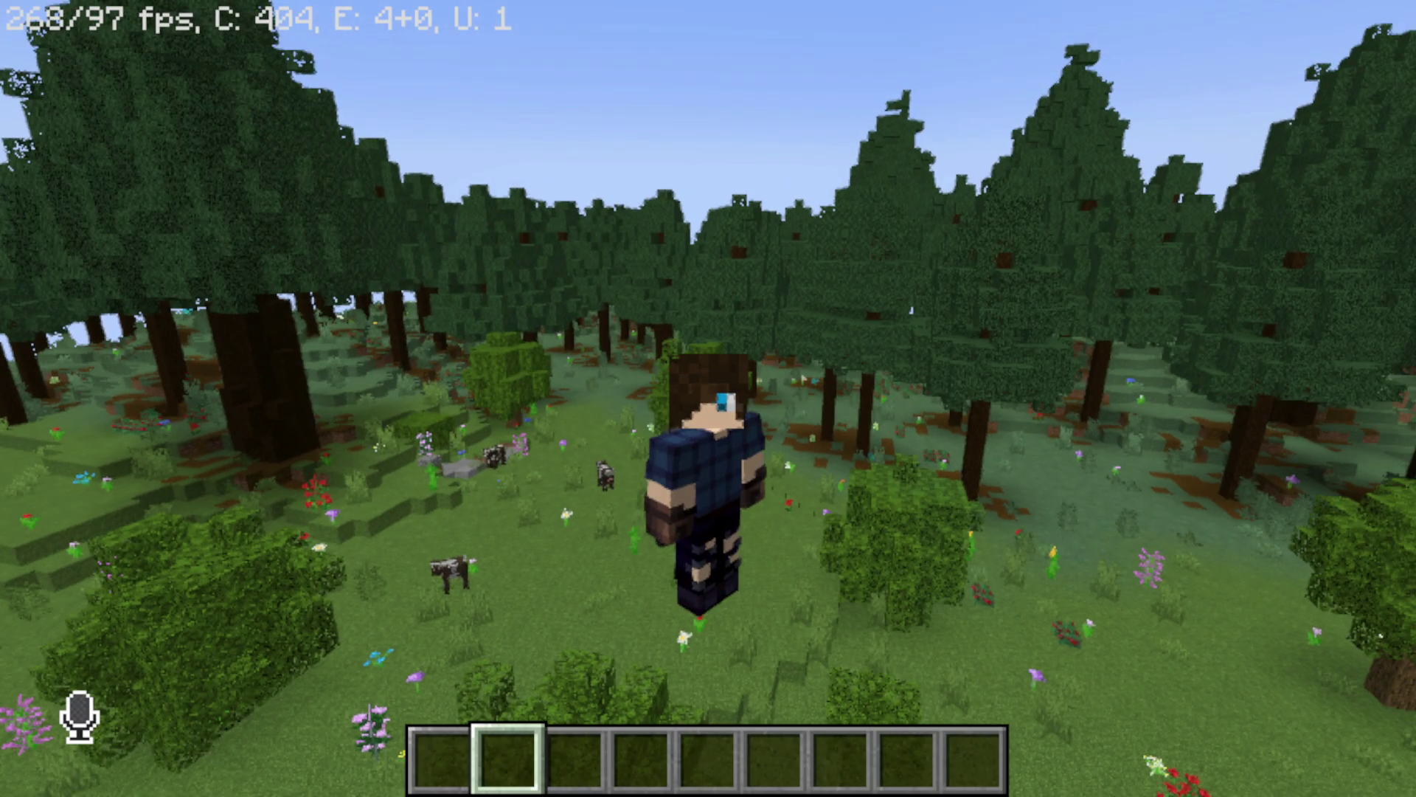
{"action": "key", "text": "Escape"}
- Verify OptiFine HD H6 Ultra in Options > Video Settings, then return to the world
{"action": "left_click", "coordinate": [564, 495]}
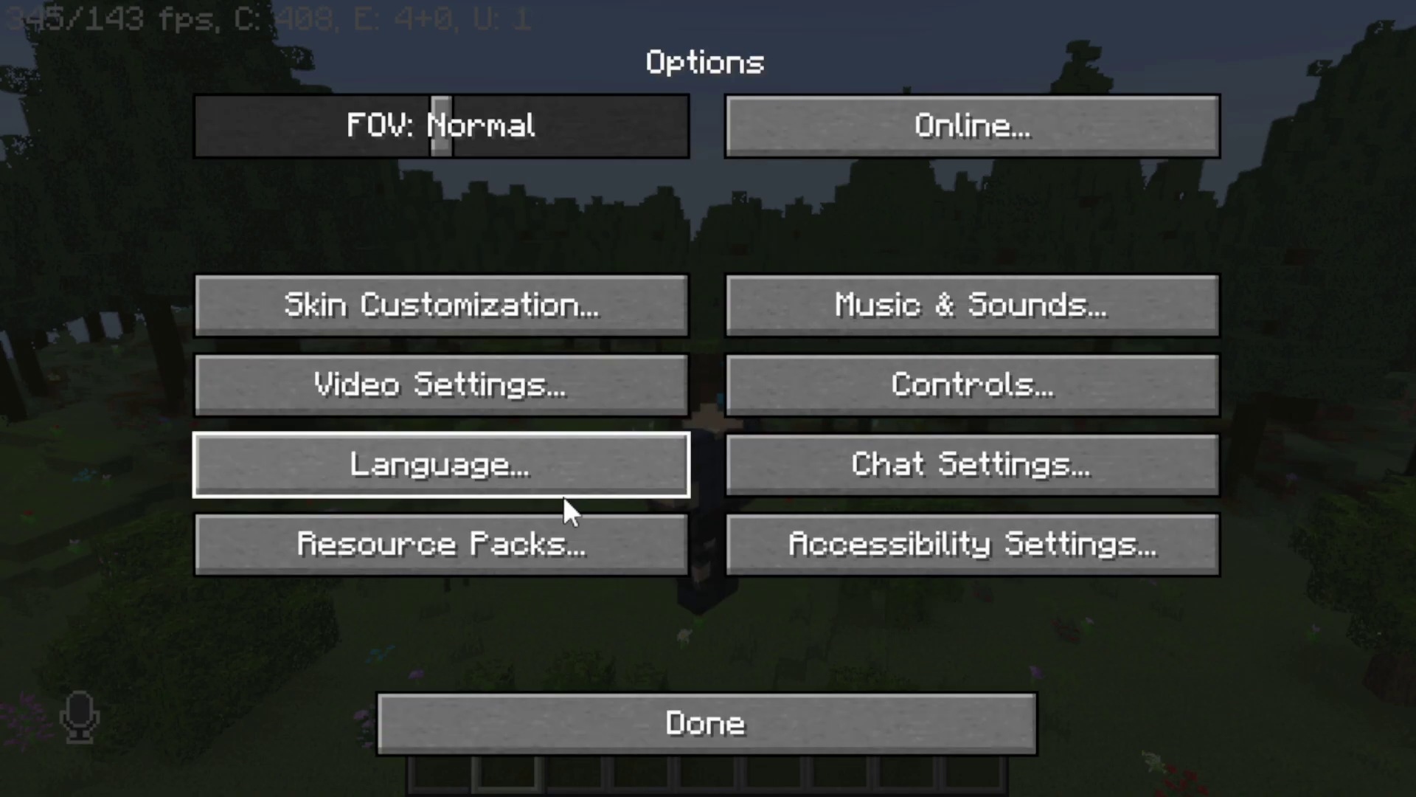
{"action": "left_click", "coordinate": [525, 395]}
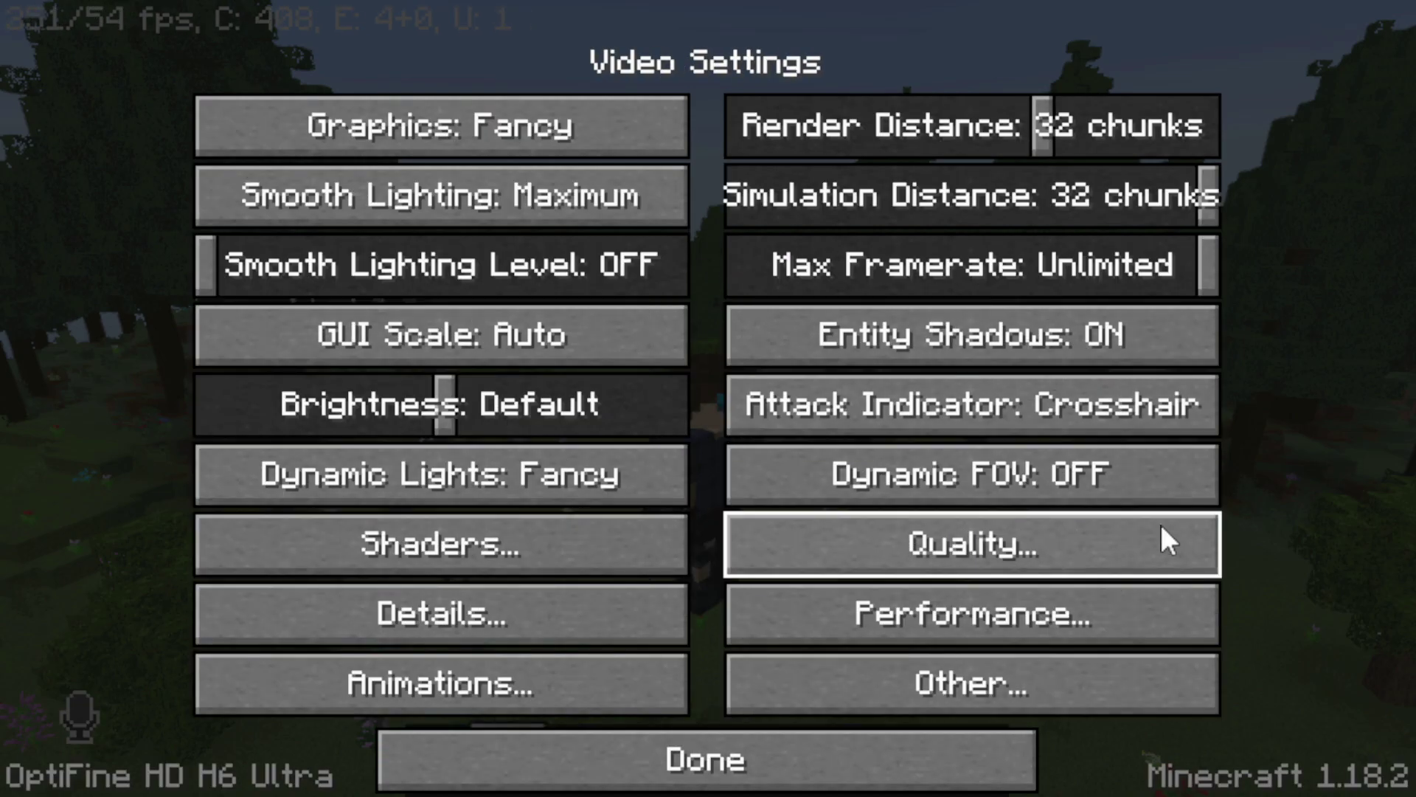
{"action": "mouse_move", "coordinate": [782, 310]}
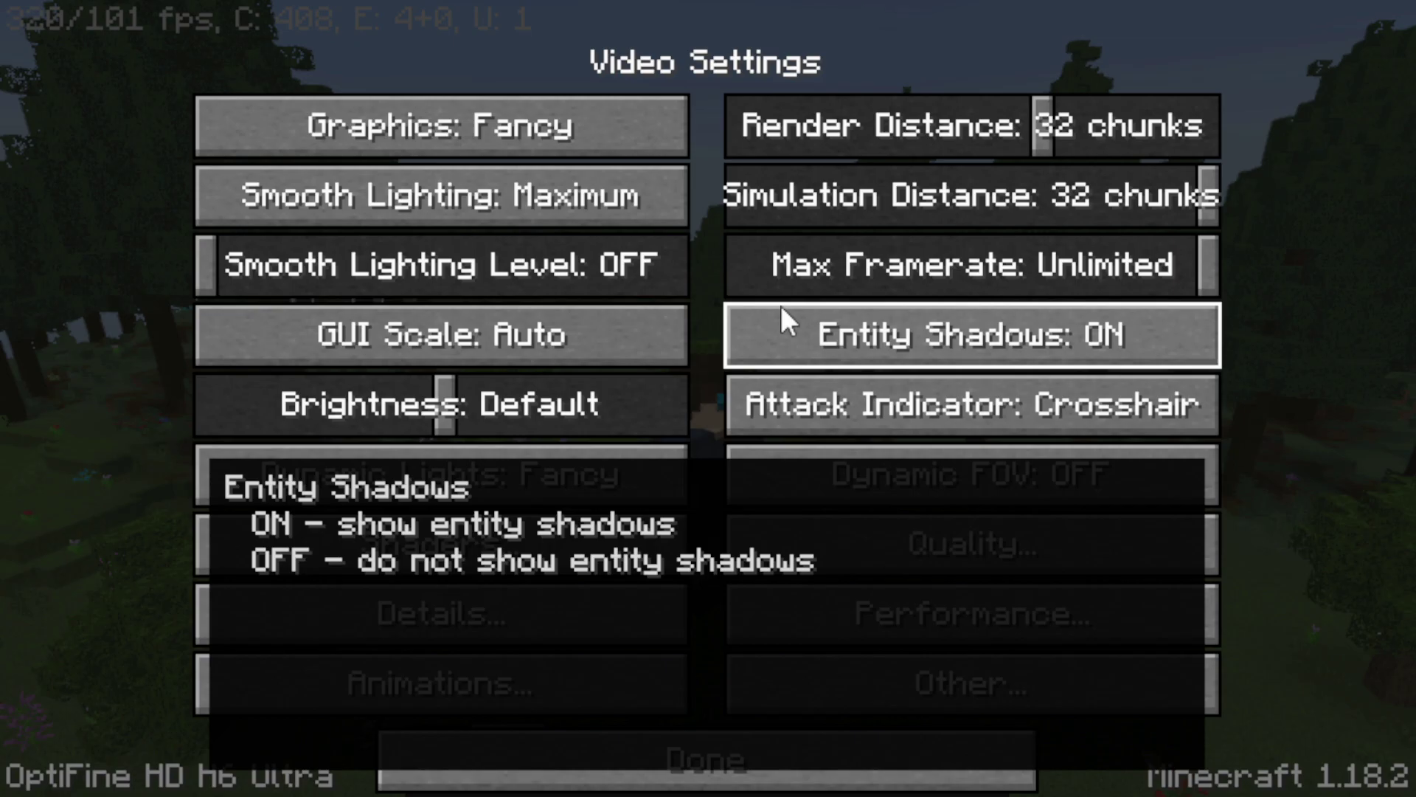
{"action": "key", "text": "Escape"}
{"action": "key", "text": "Escape"}
{"action": "key", "text": "Escape"}
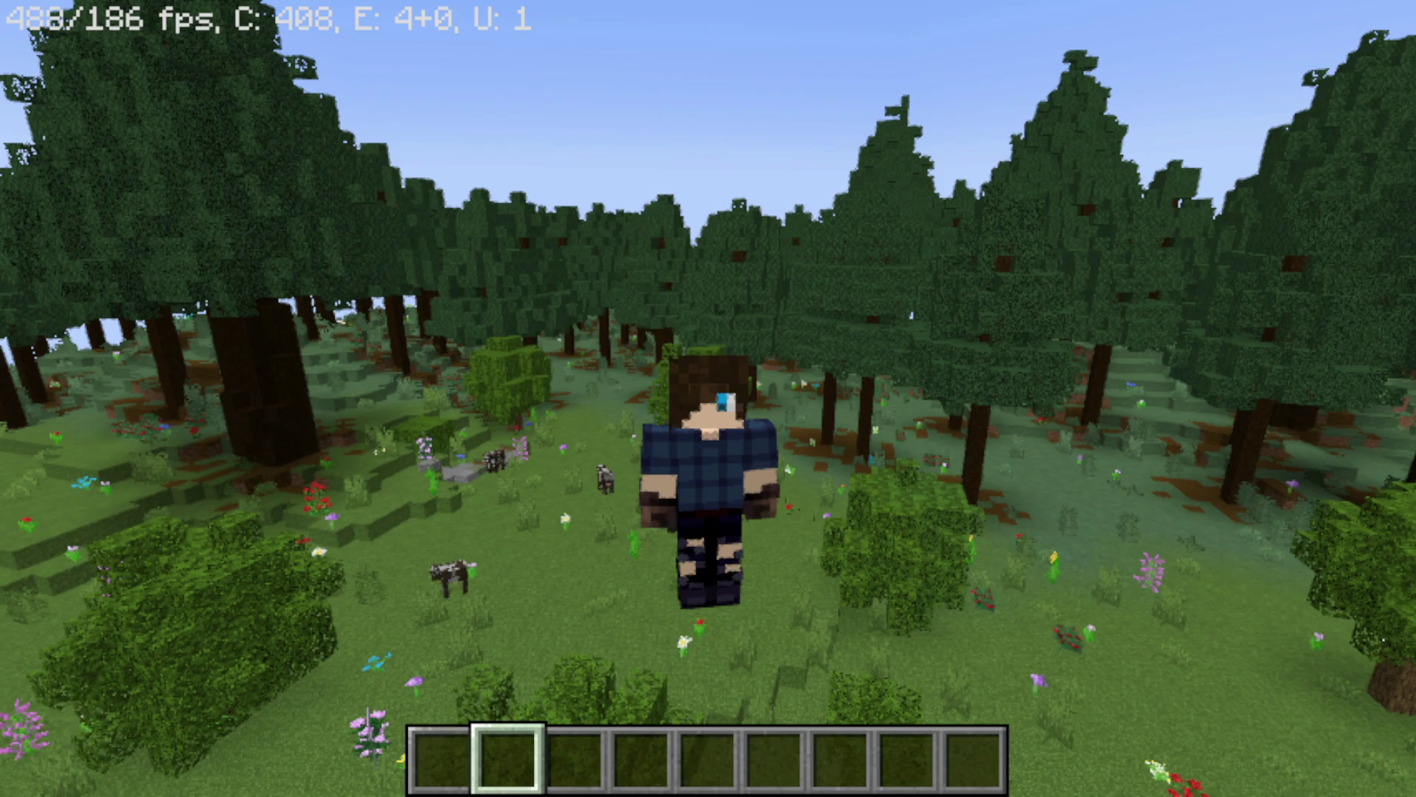
{"action": "mouse_move", "coordinate": [708, 398]}
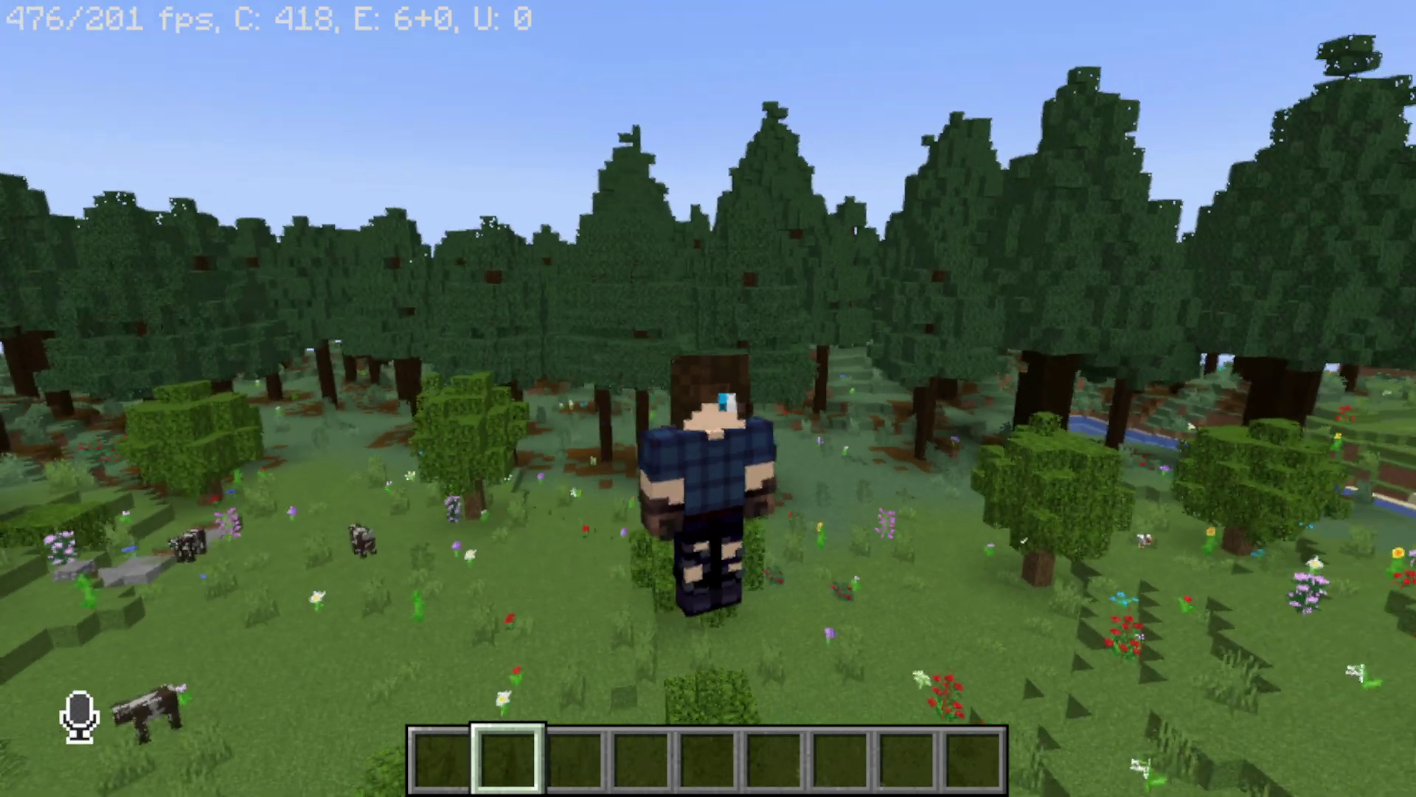